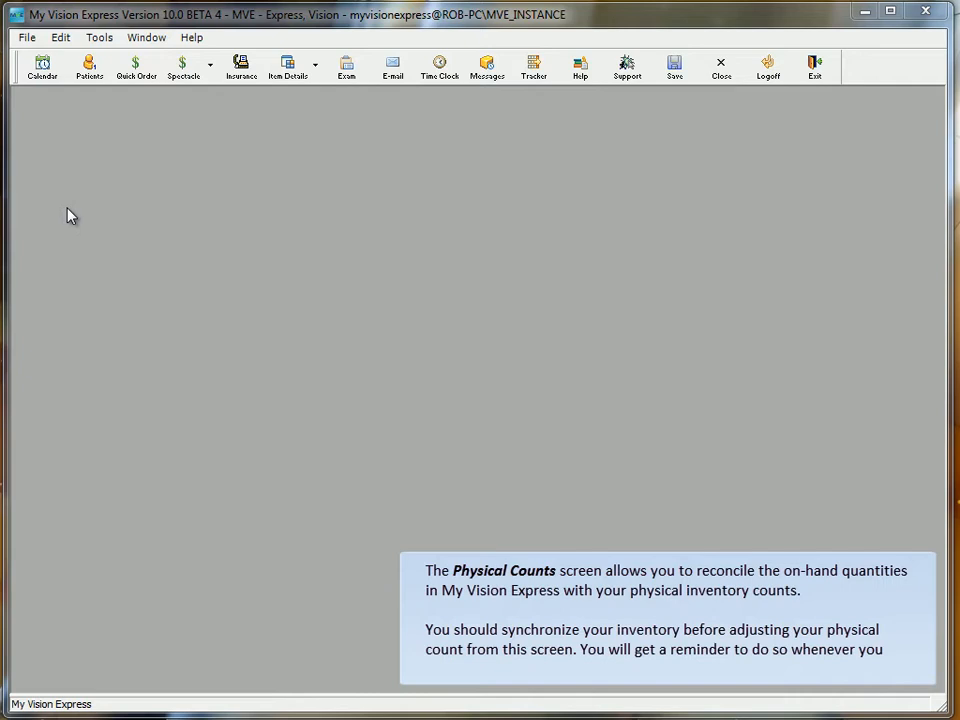
Step: Synchronize the inventory counts for all locations
{"action": "left_click", "coordinate": [108, 44]}
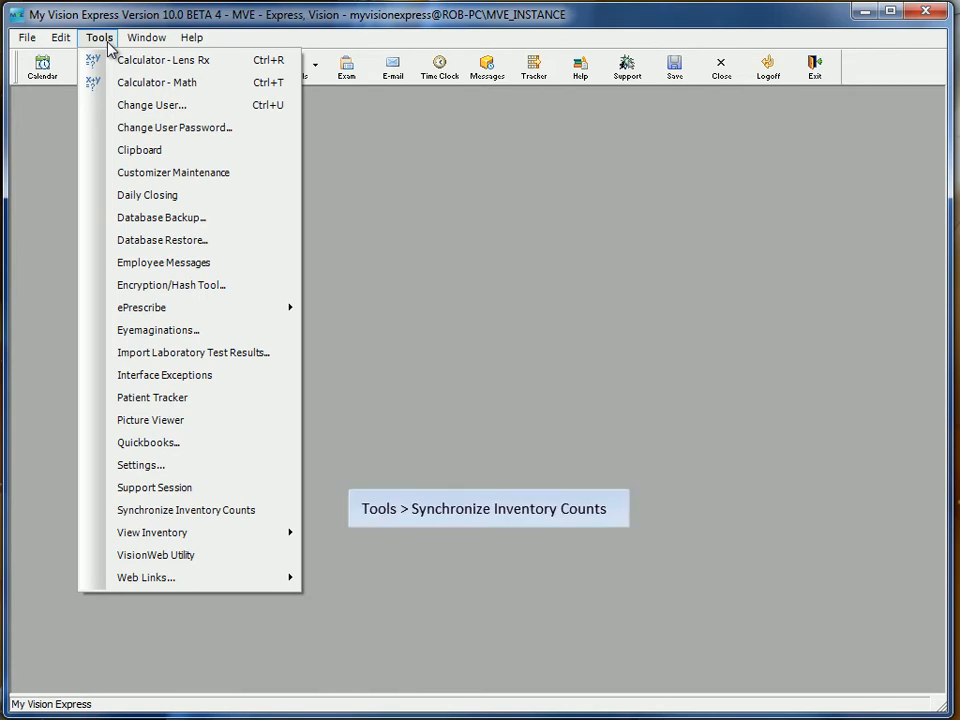
{"action": "left_click", "coordinate": [196, 505]}
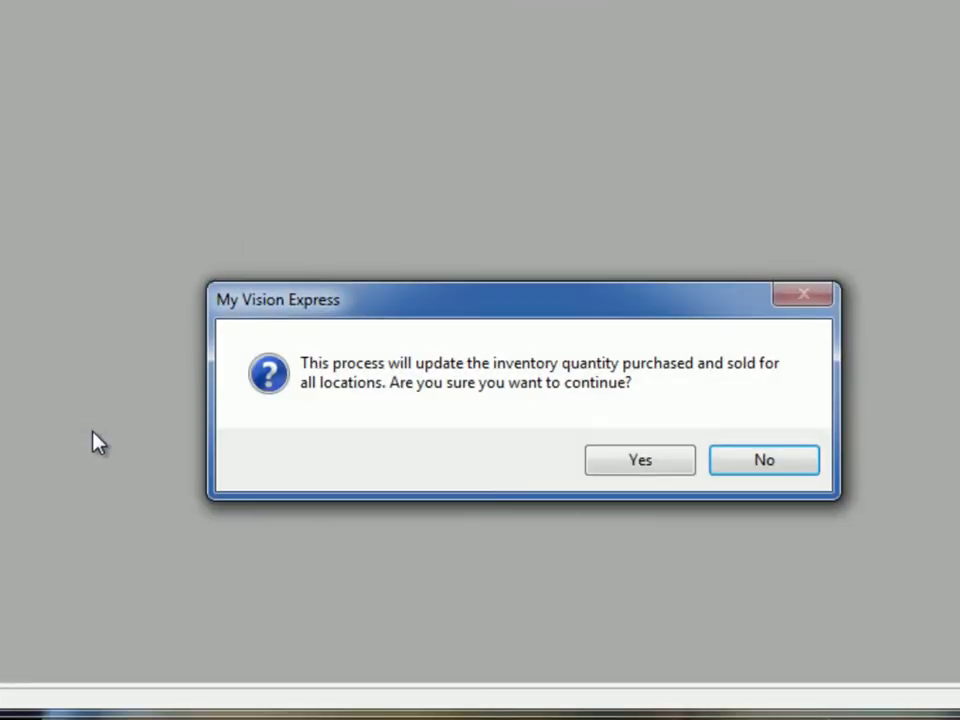
{"action": "left_click", "coordinate": [667, 470]}
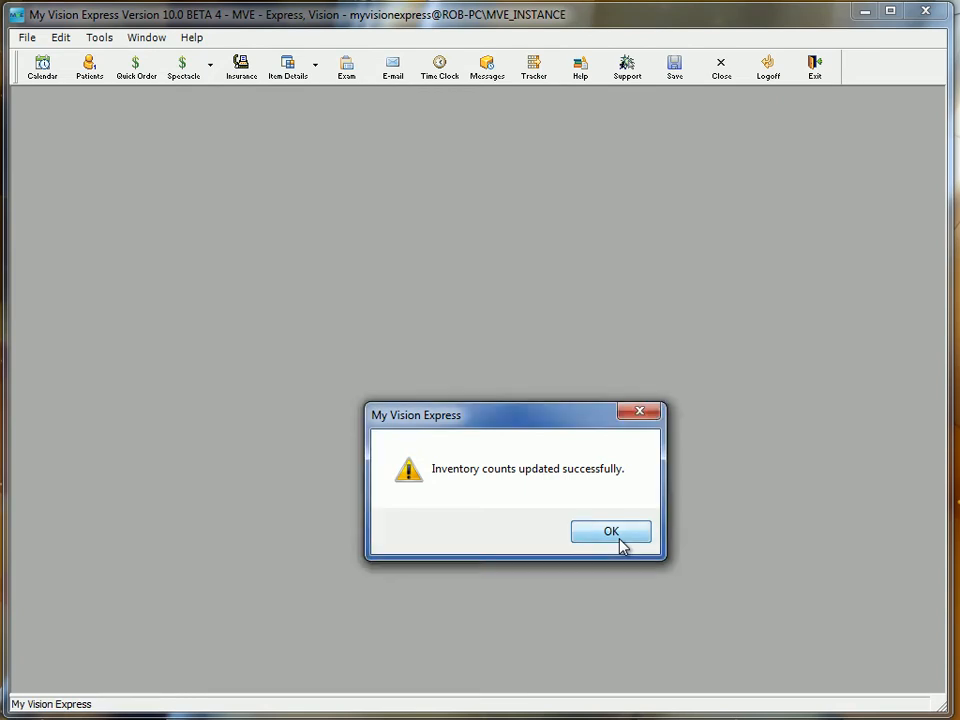
{"action": "left_click", "coordinate": [619, 540]}
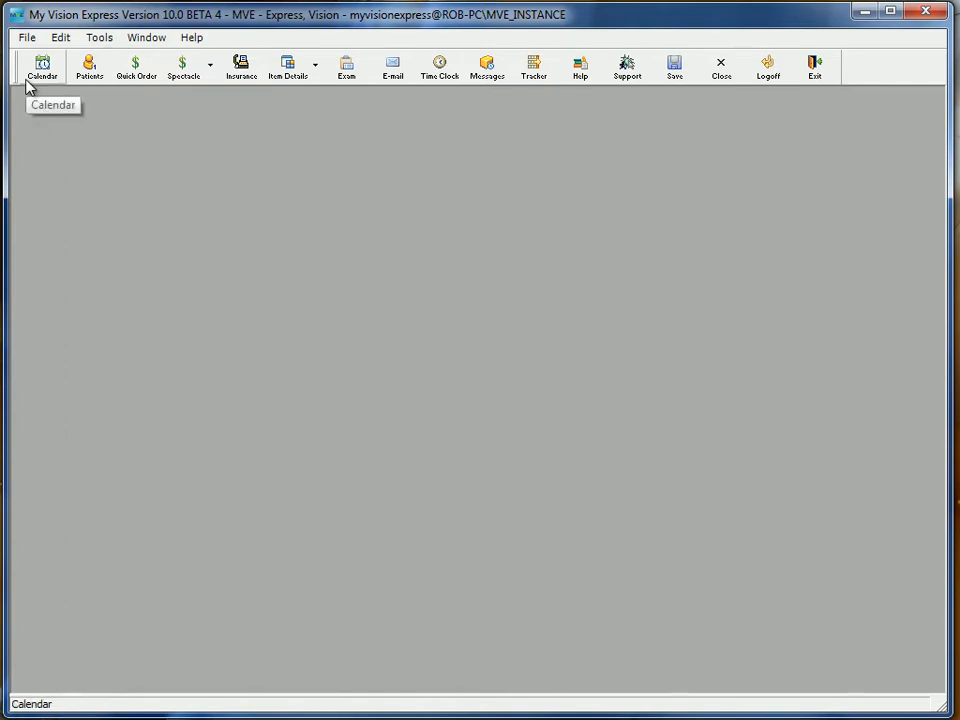
Step: Open the inventory Physical Counts screen, look at the manual count view and return to the scan view
{"action": "left_click", "coordinate": [30, 40]}
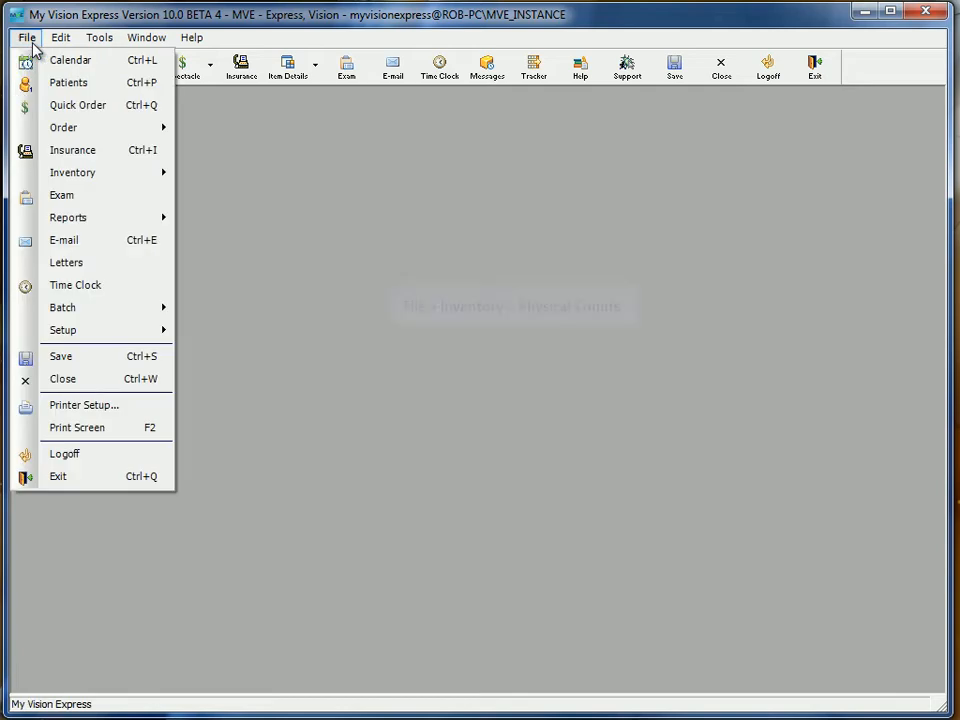
{"action": "mouse_move", "coordinate": [73, 185]}
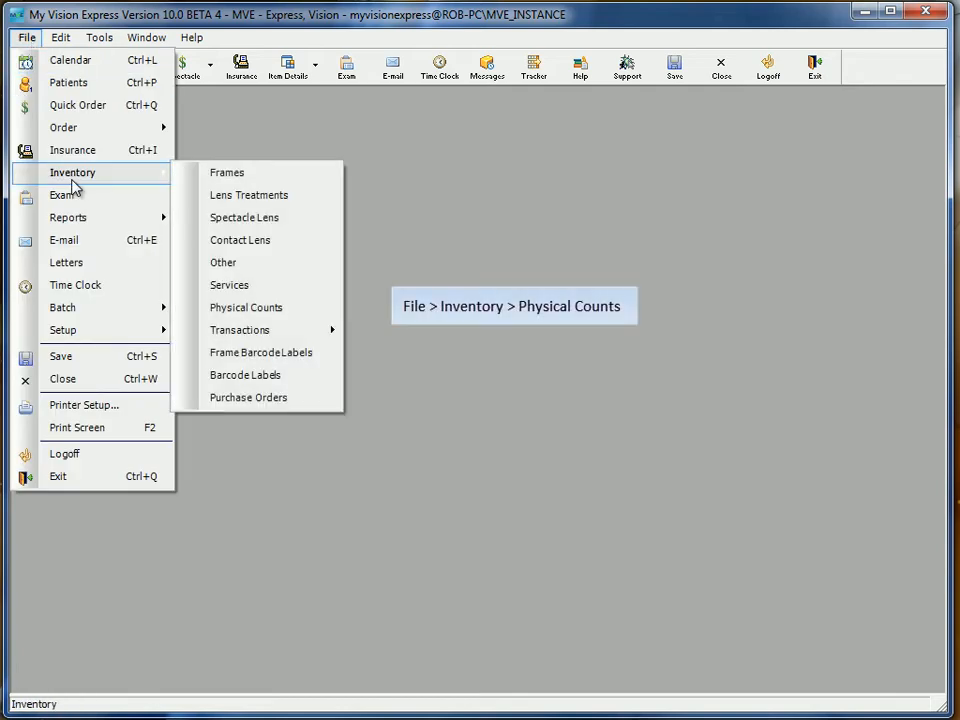
{"action": "left_click", "coordinate": [250, 307]}
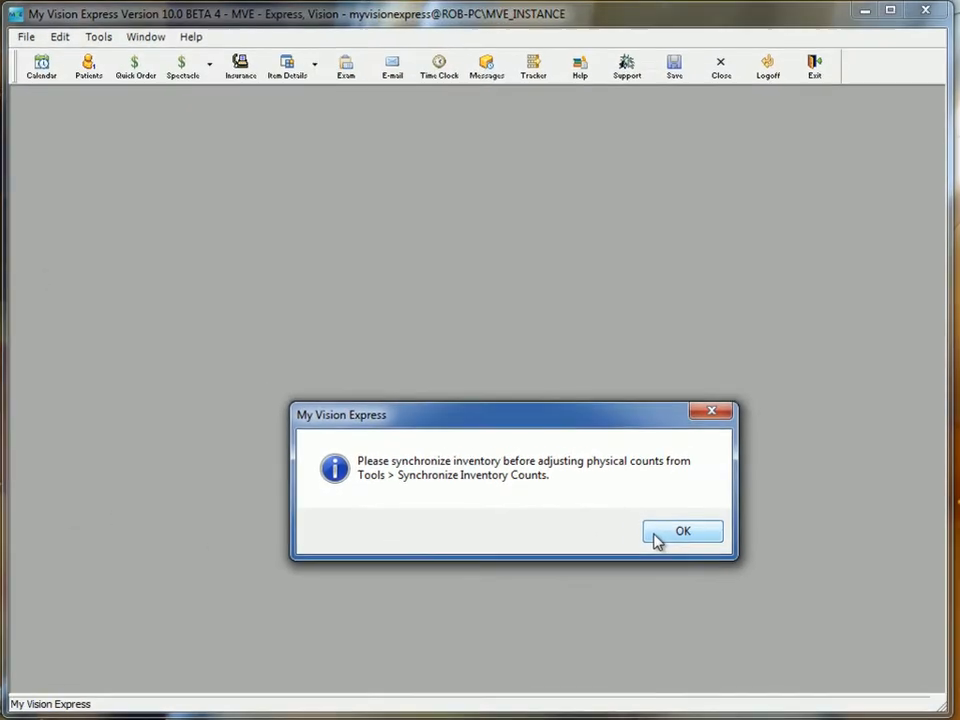
{"action": "left_click", "coordinate": [657, 540]}
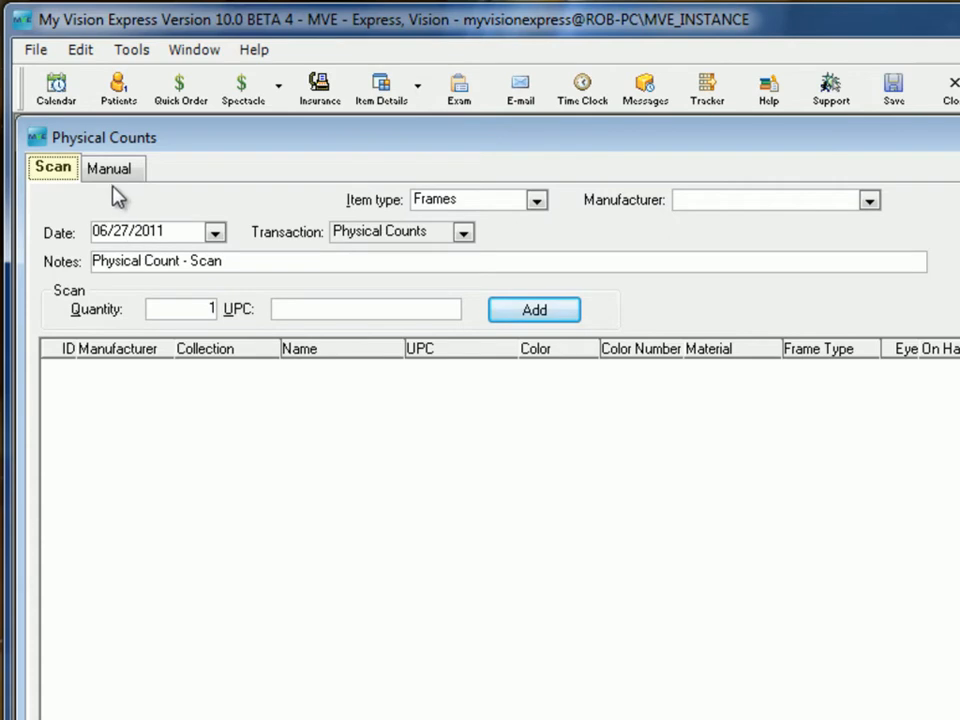
{"action": "left_click", "coordinate": [113, 172]}
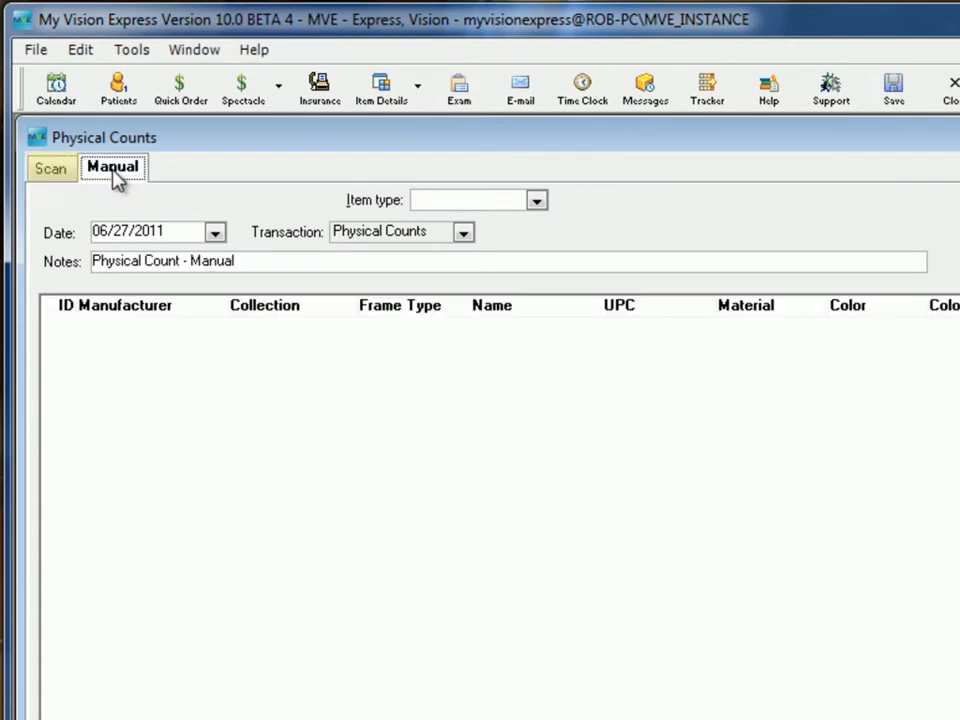
{"action": "left_click", "coordinate": [59, 172]}
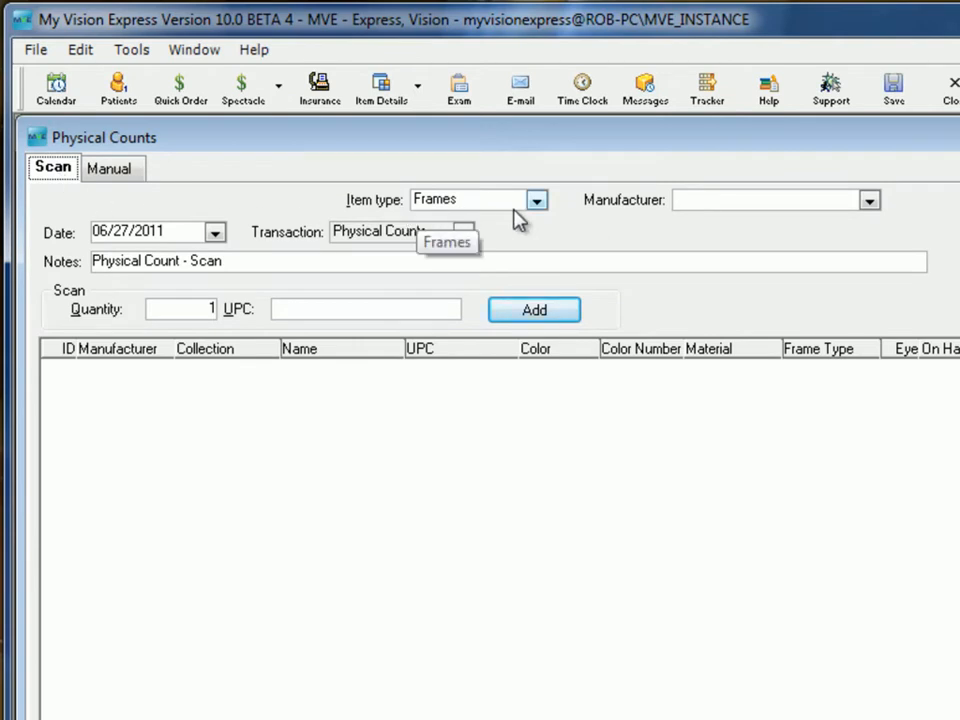
{"action": "left_click", "coordinate": [391, 318]}
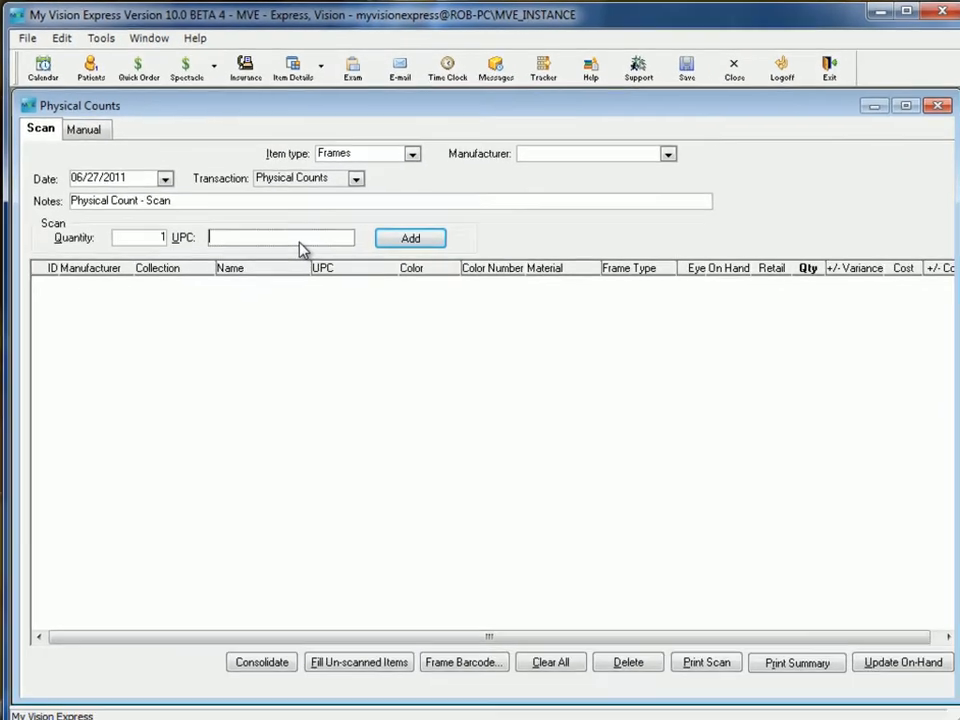
{"action": "type", "text": "750778140391"}
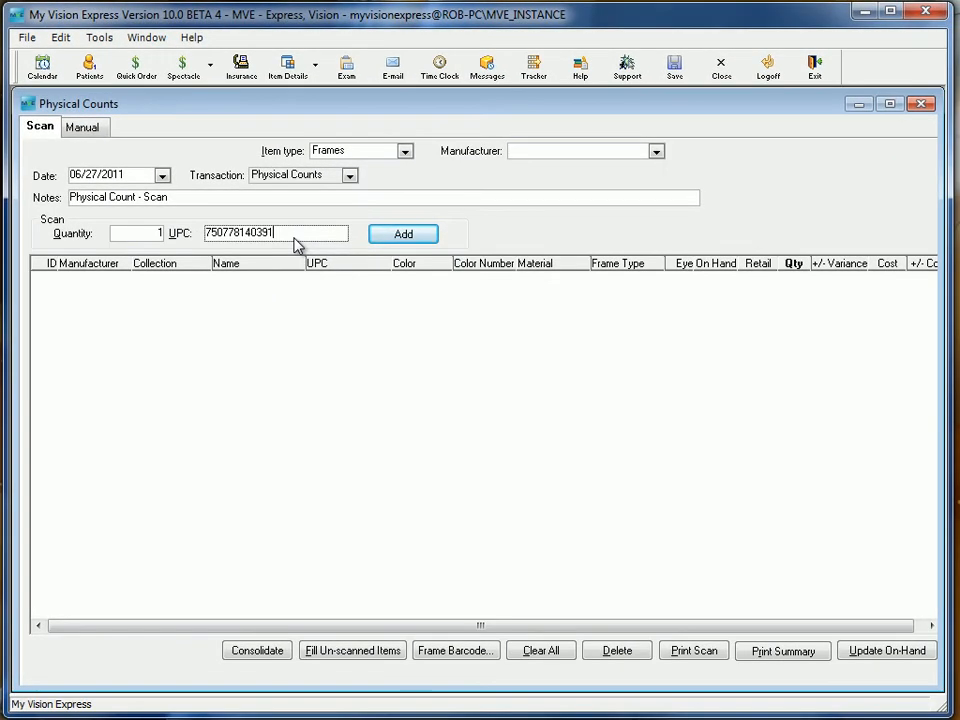
{"action": "left_click", "coordinate": [403, 237]}
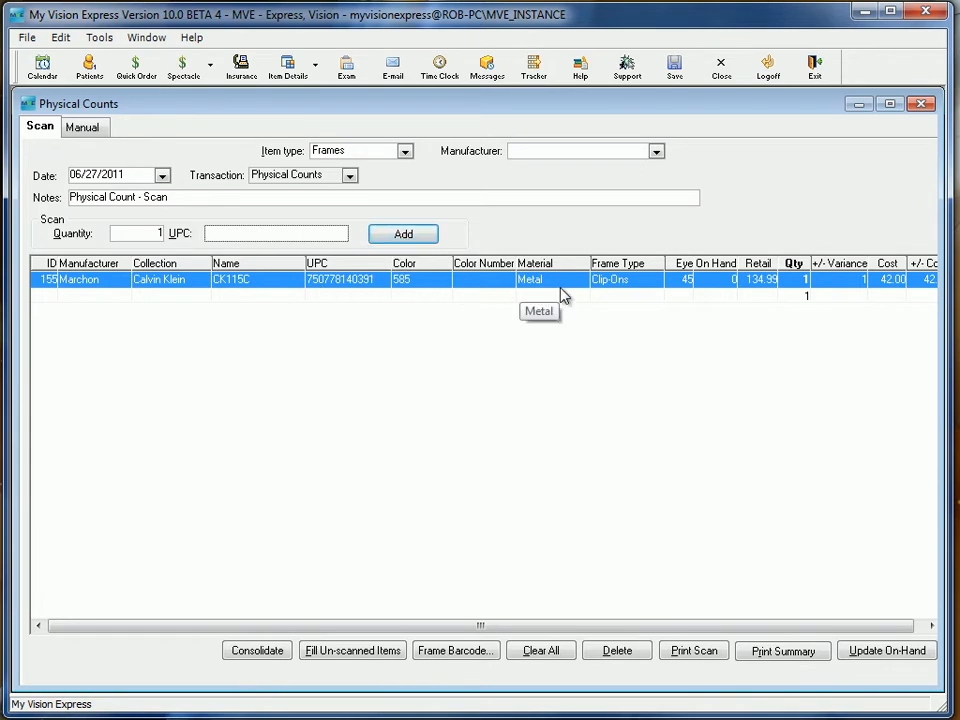
{"action": "left_click", "coordinate": [930, 625]}
{"action": "left_click", "coordinate": [786, 653]}
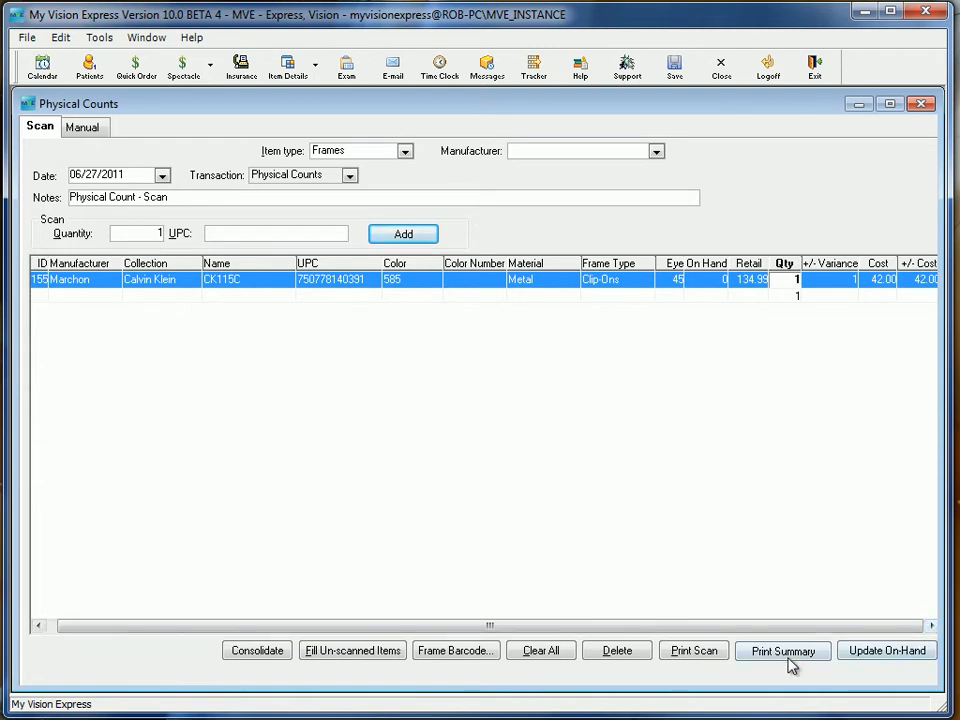
{"action": "left_click", "coordinate": [240, 233]}
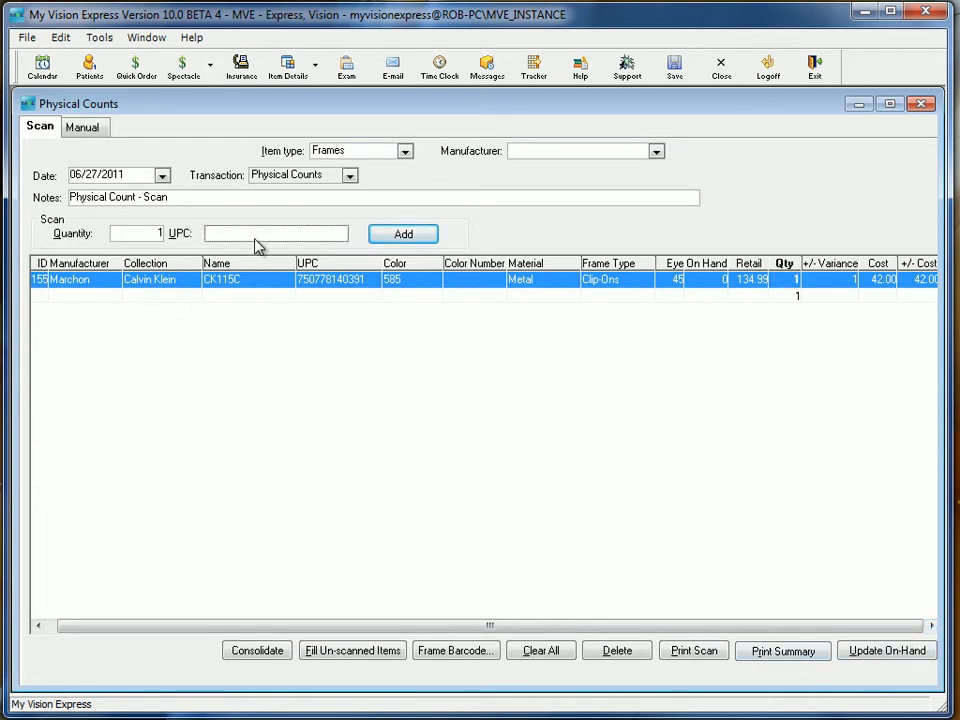
{"action": "type", "text": "750778140391"}
{"action": "left_click", "coordinate": [403, 236]}
{"action": "type", "text": "750778140391"}
{"action": "left_click", "coordinate": [405, 238]}
{"action": "type", "text": "750778140391"}
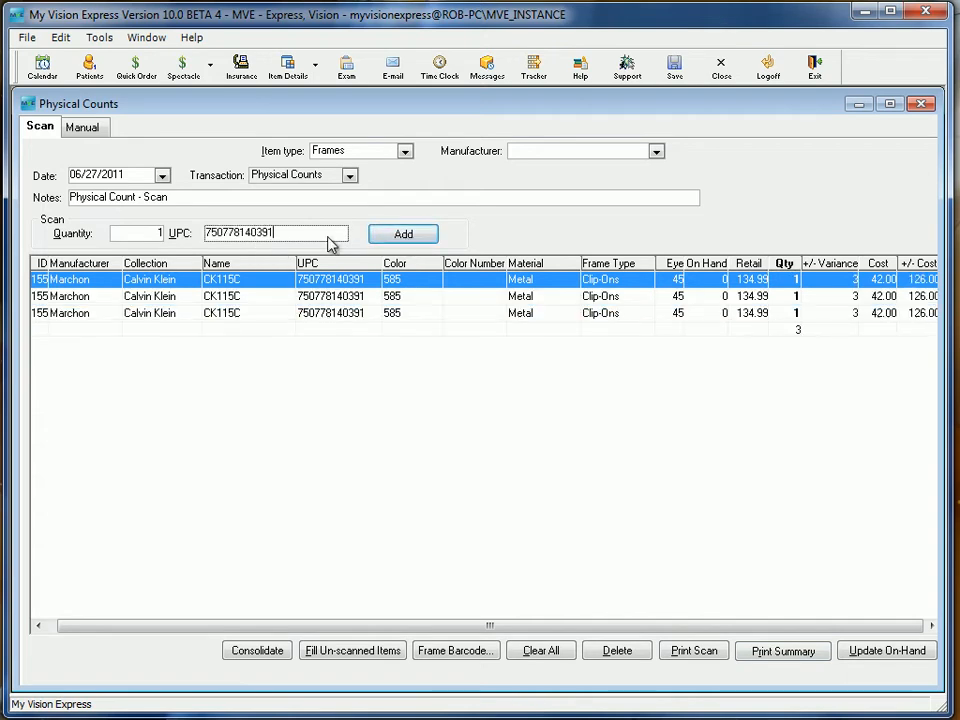
{"action": "left_click", "coordinate": [405, 233]}
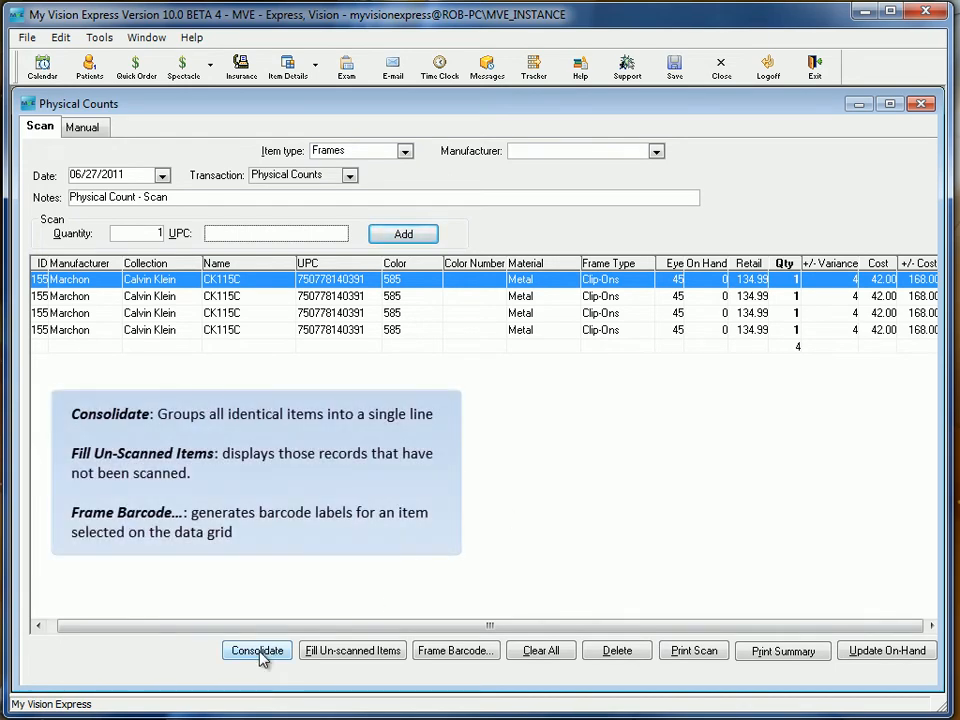
Step: Consolidate the identical scanned lines into one and fill the list with the un-scanned items
{"action": "left_click", "coordinate": [258, 651]}
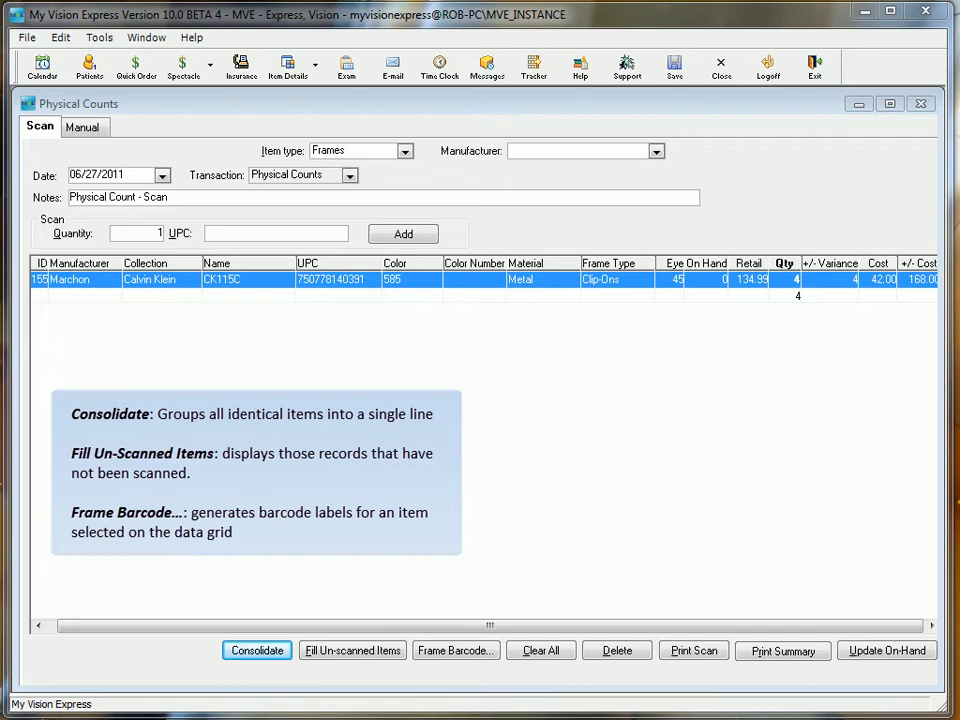
{"action": "left_click", "coordinate": [366, 652]}
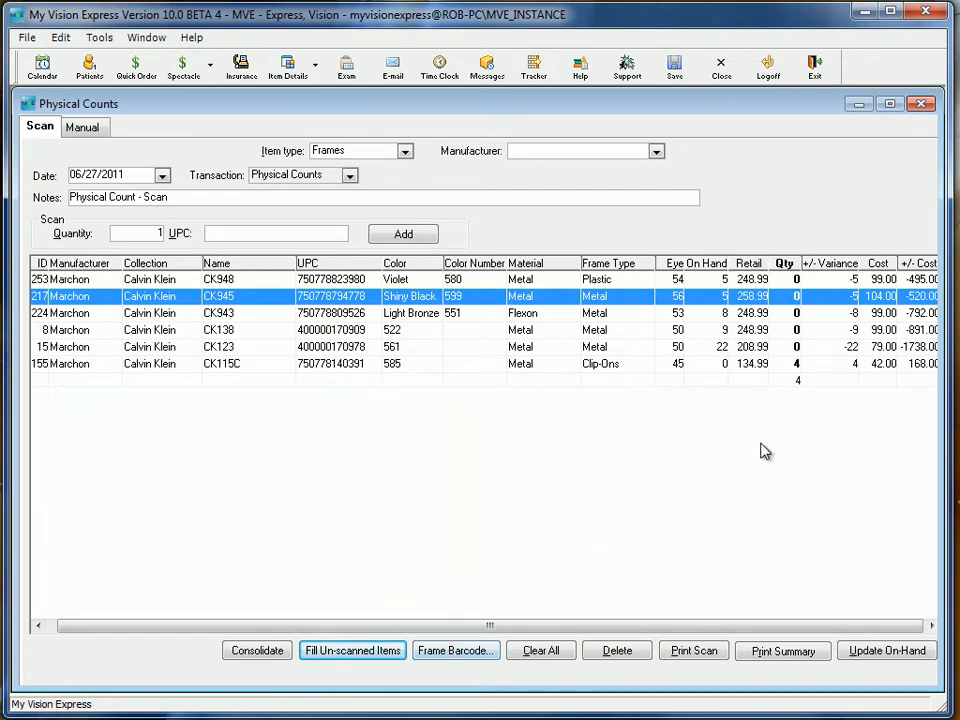
{"action": "left_click", "coordinate": [931, 628]}
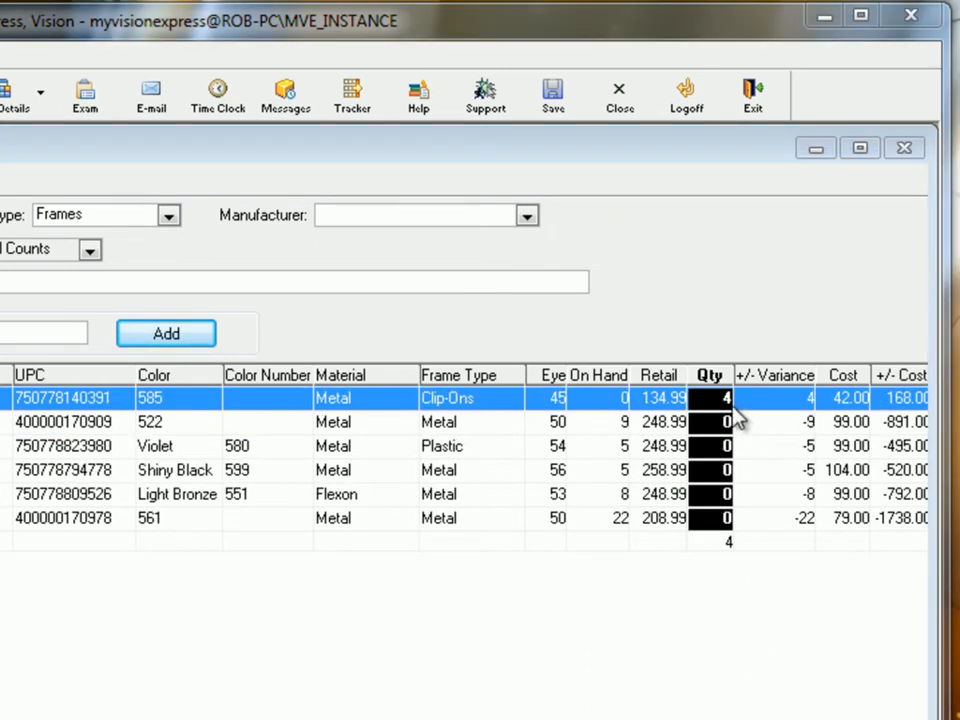
{"action": "left_click", "coordinate": [733, 423]}
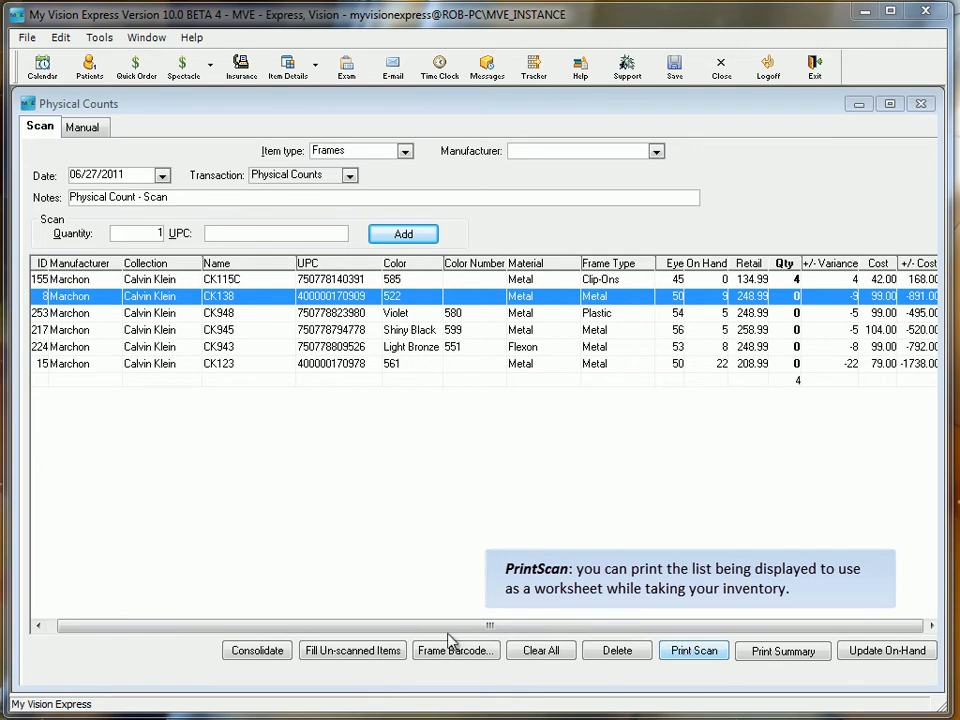
Step: Switch to the manual physical count and list the items of type Frames
{"action": "left_click", "coordinate": [97, 132]}
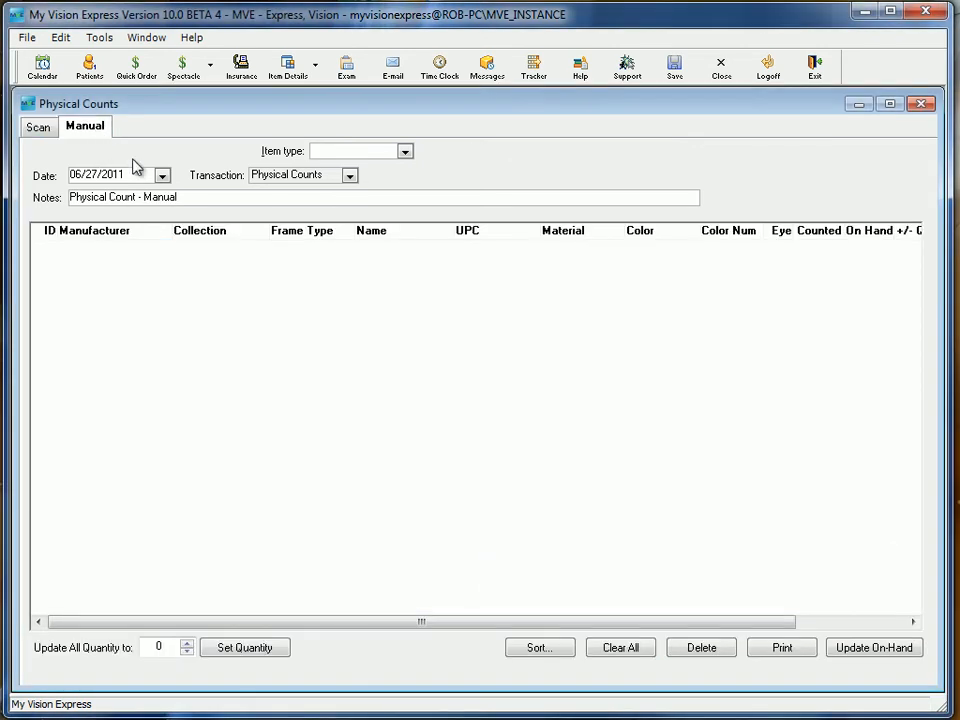
{"action": "left_click", "coordinate": [404, 151]}
{"action": "left_click", "coordinate": [348, 183]}
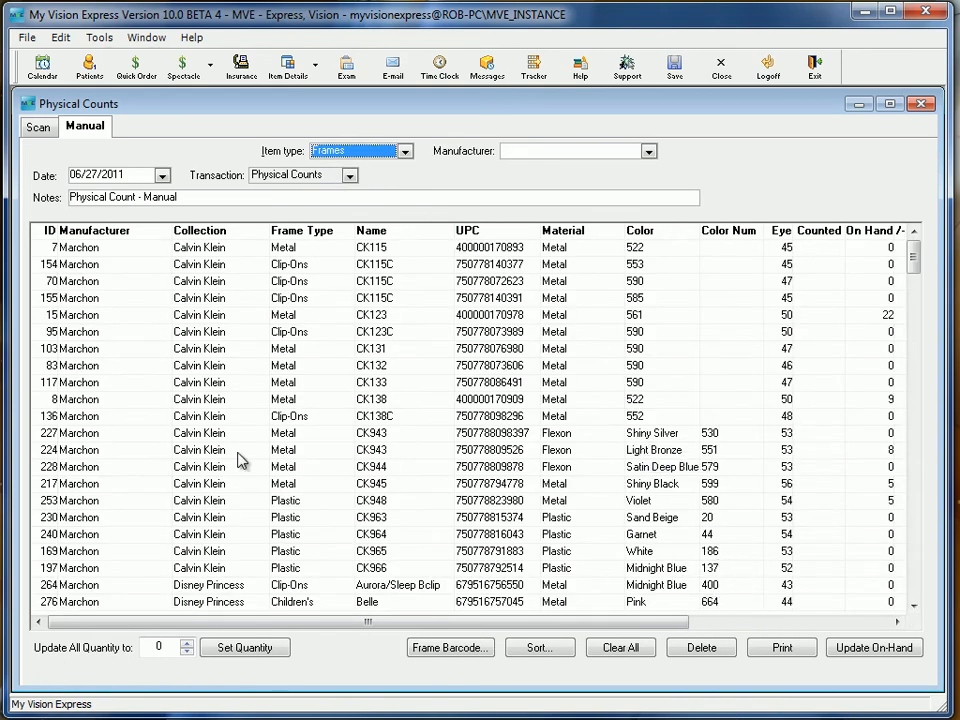
Step: Sort the manual count list by manufacturer and review its quantity and cost columns
{"action": "left_click", "coordinate": [96, 231]}
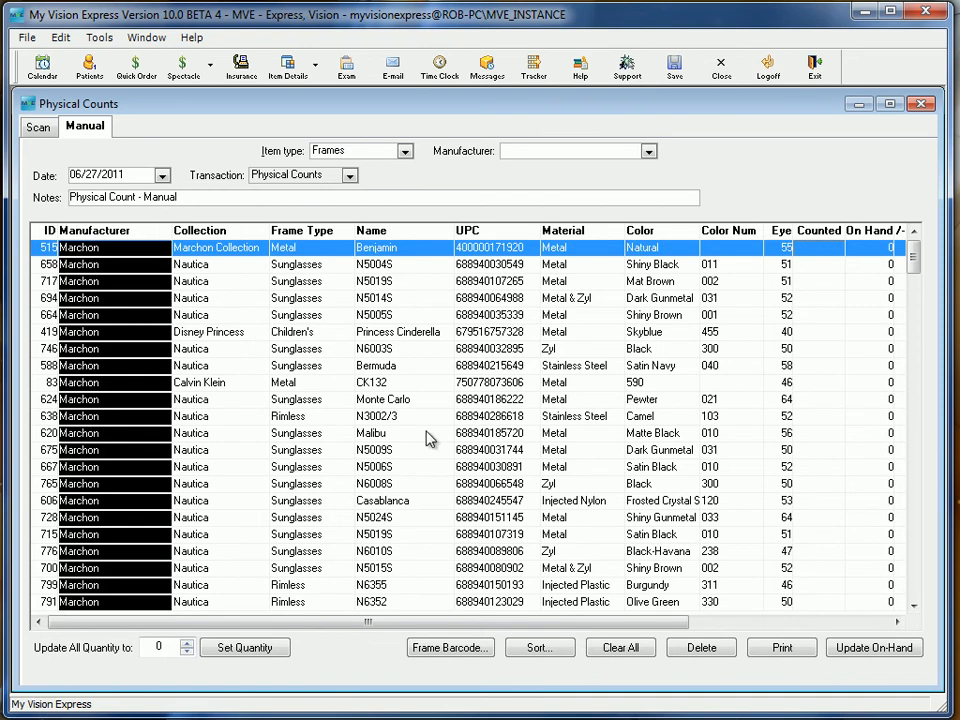
{"action": "left_click", "coordinate": [797, 626]}
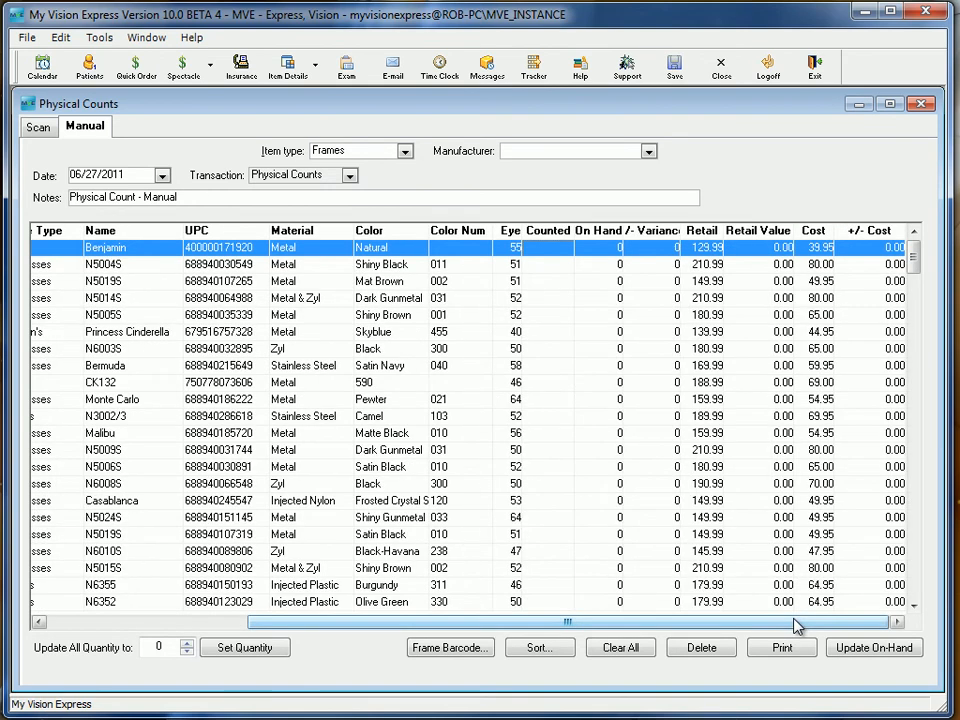
{"action": "left_click", "coordinate": [95, 626]}
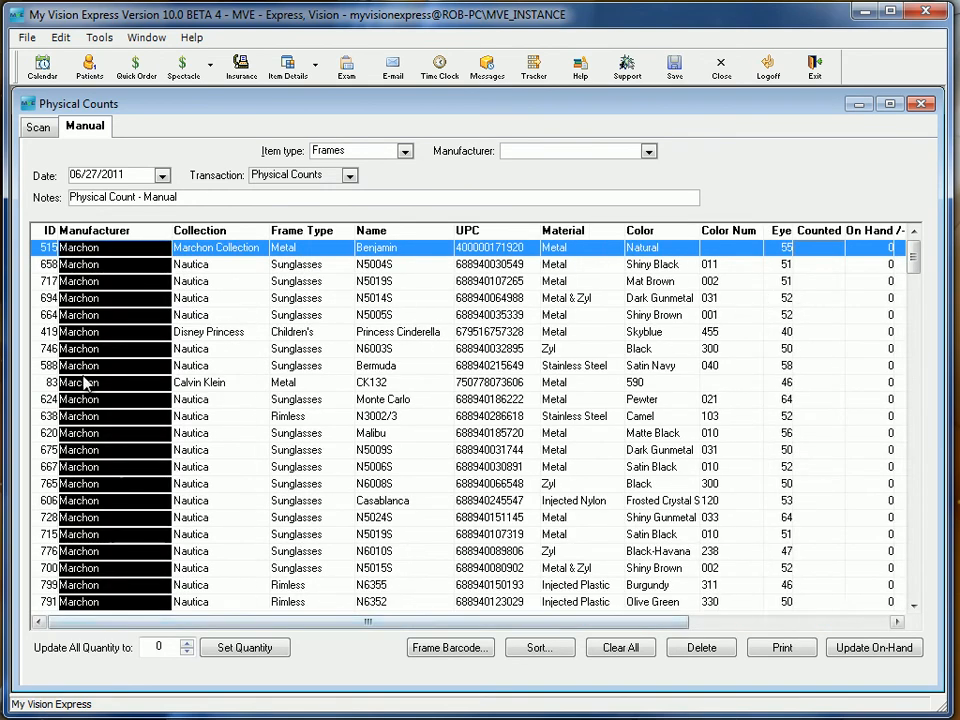
{"action": "left_click", "coordinate": [100, 231]}
{"action": "left_click", "coordinate": [100, 231]}
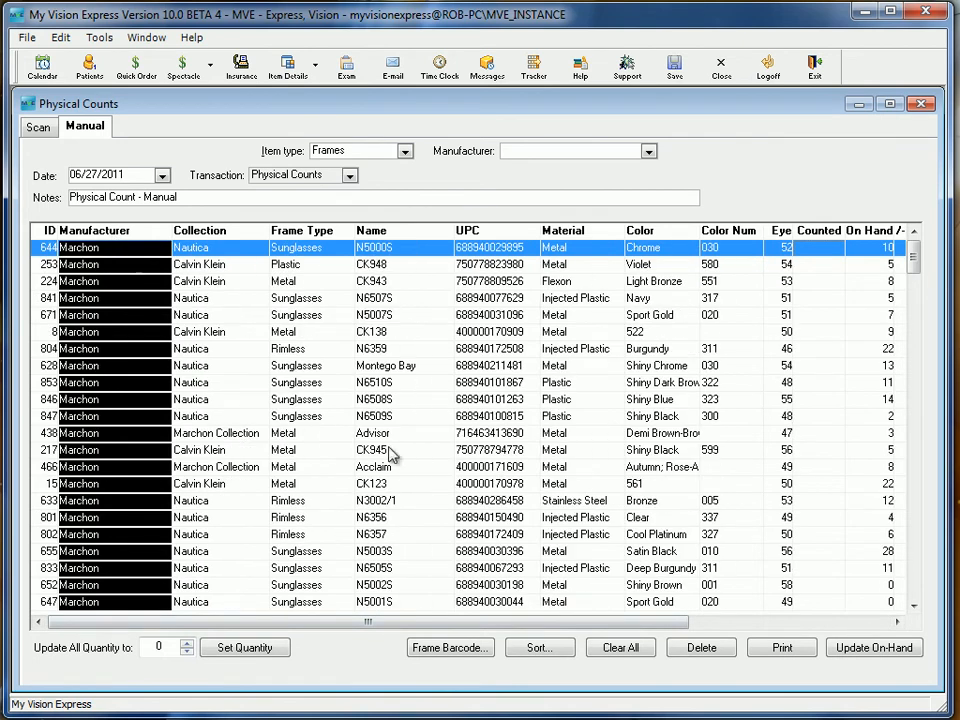
Step: Enter a counted quantity of 2 for each of the first three frames, N5000S, CK948 and CK943
{"action": "left_click", "coordinate": [831, 621]}
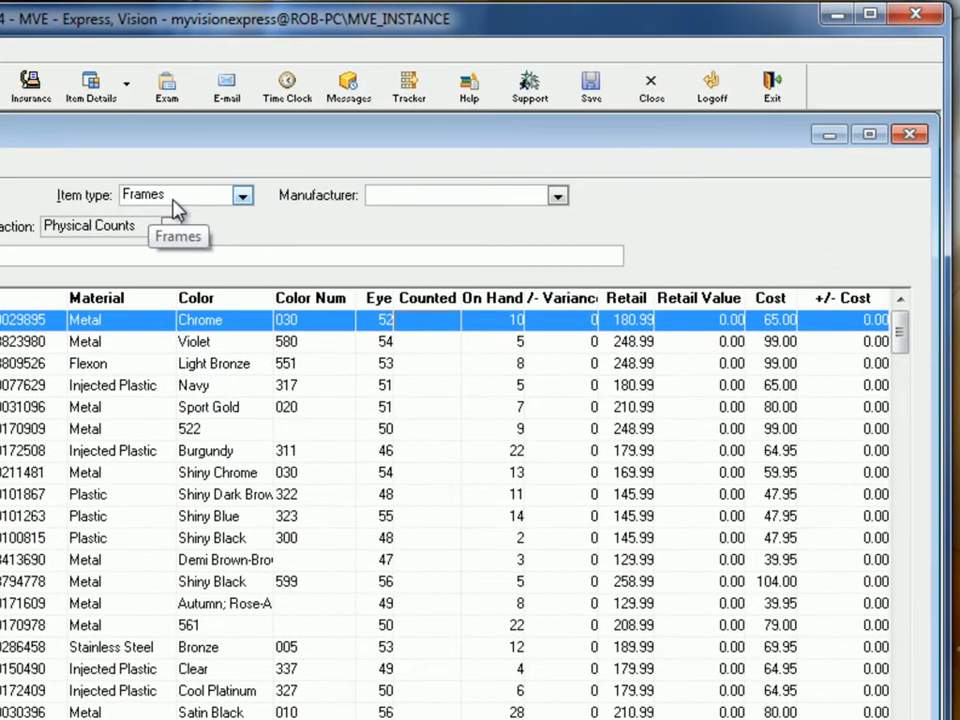
{"action": "left_click", "coordinate": [588, 324]}
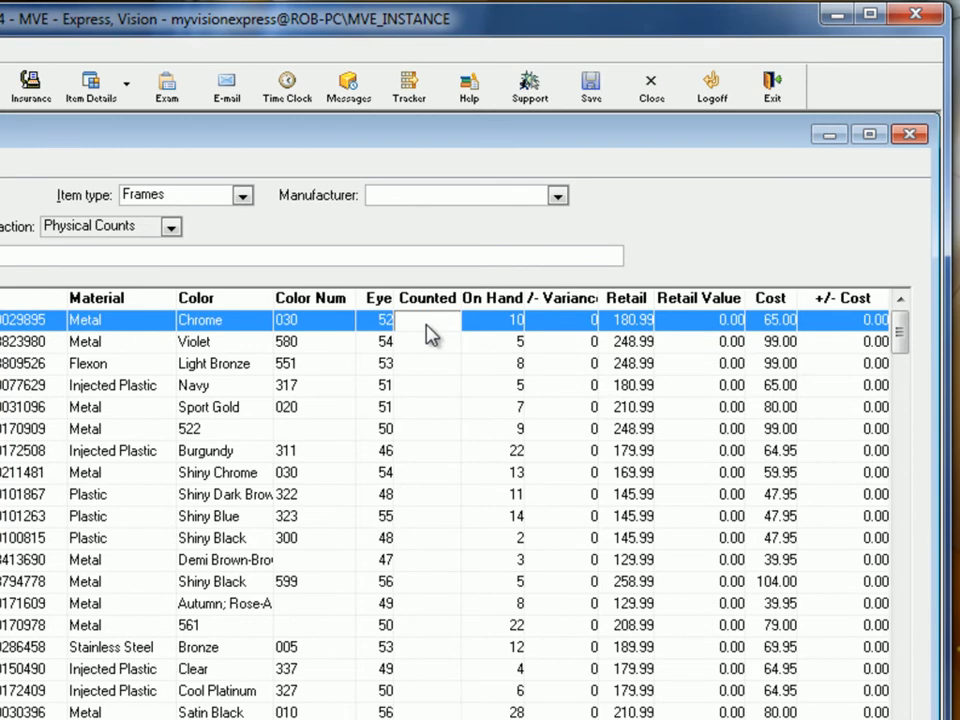
{"action": "type", "text": "2"}
{"action": "key", "text": "Return"}
{"action": "type", "text": "2"}
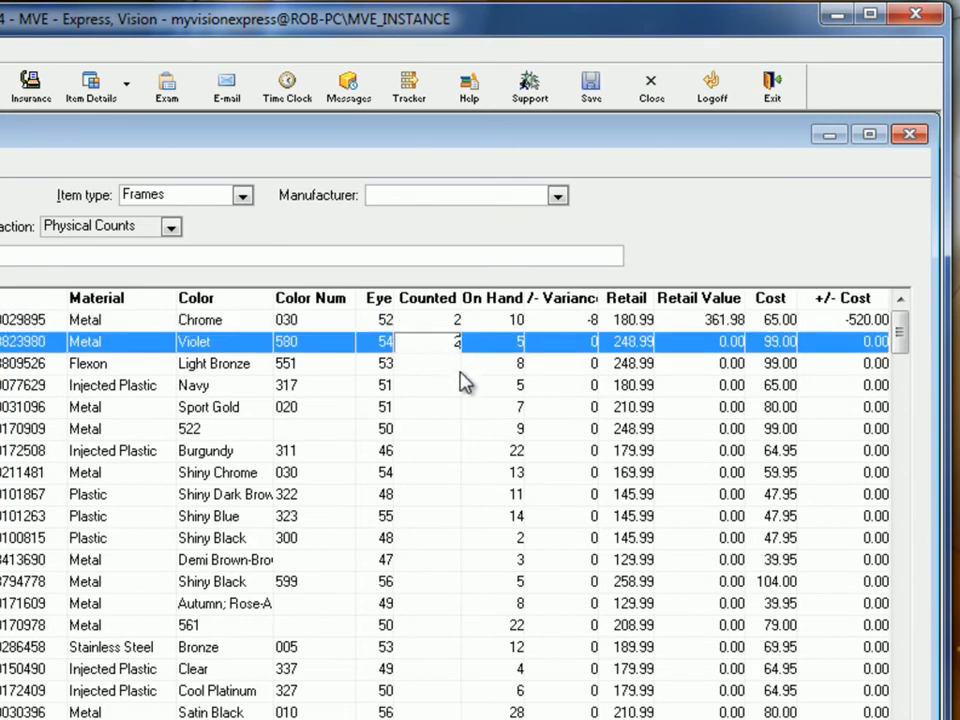
{"action": "key", "text": "Return"}
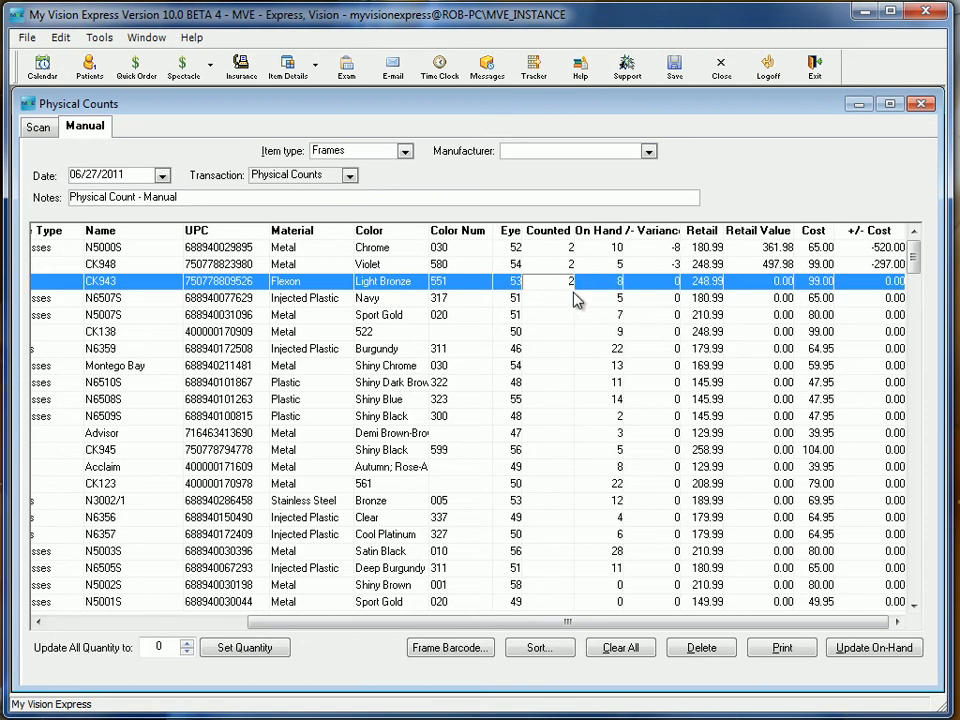
Step: Update the on-hand inventory from the manual count and decline printing barcodes for the frames
{"action": "left_click", "coordinate": [862, 650]}
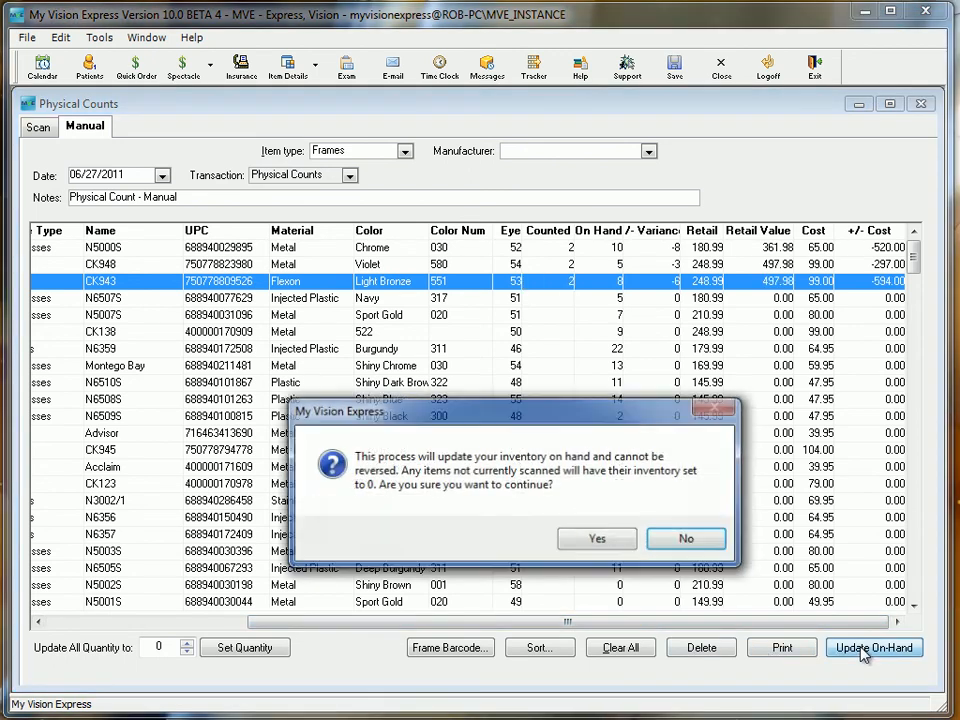
{"action": "left_click", "coordinate": [597, 538]}
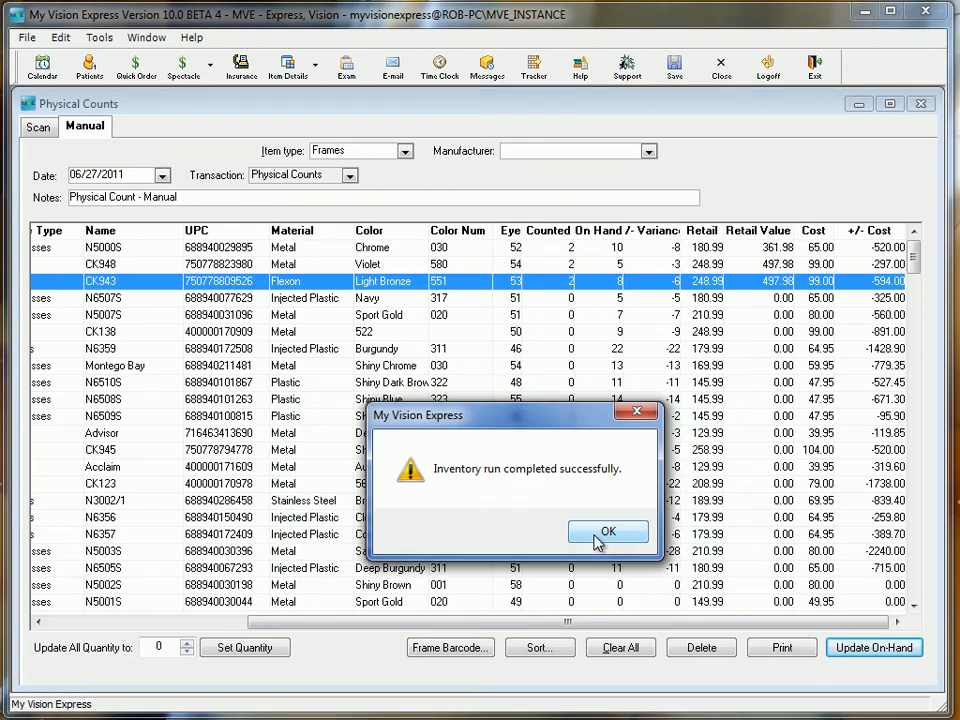
{"action": "left_click", "coordinate": [603, 532]}
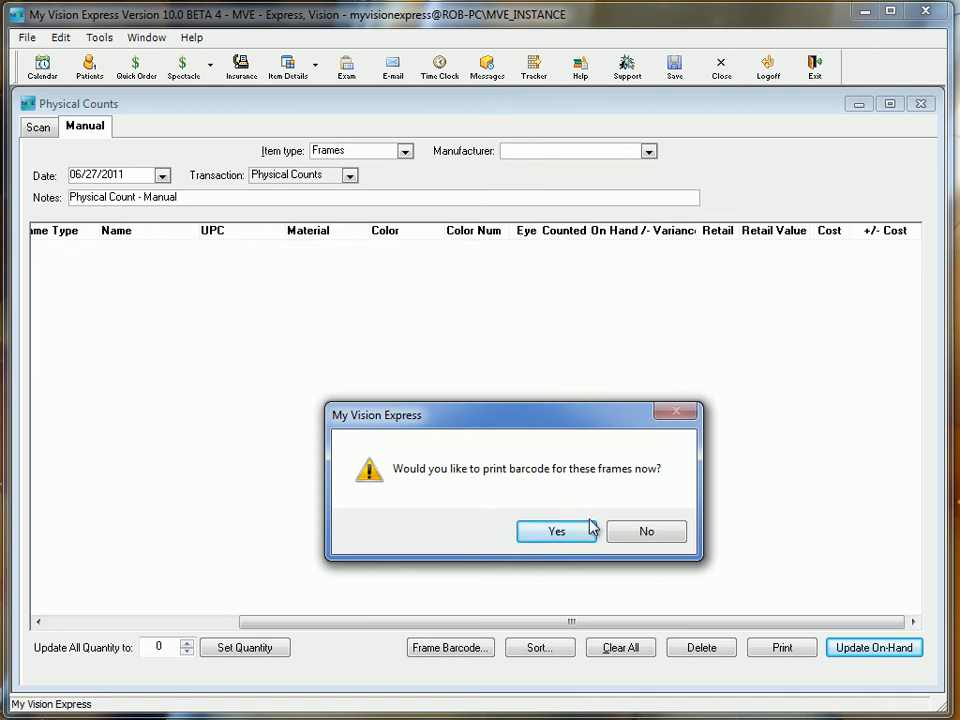
{"action": "left_click", "coordinate": [645, 537]}
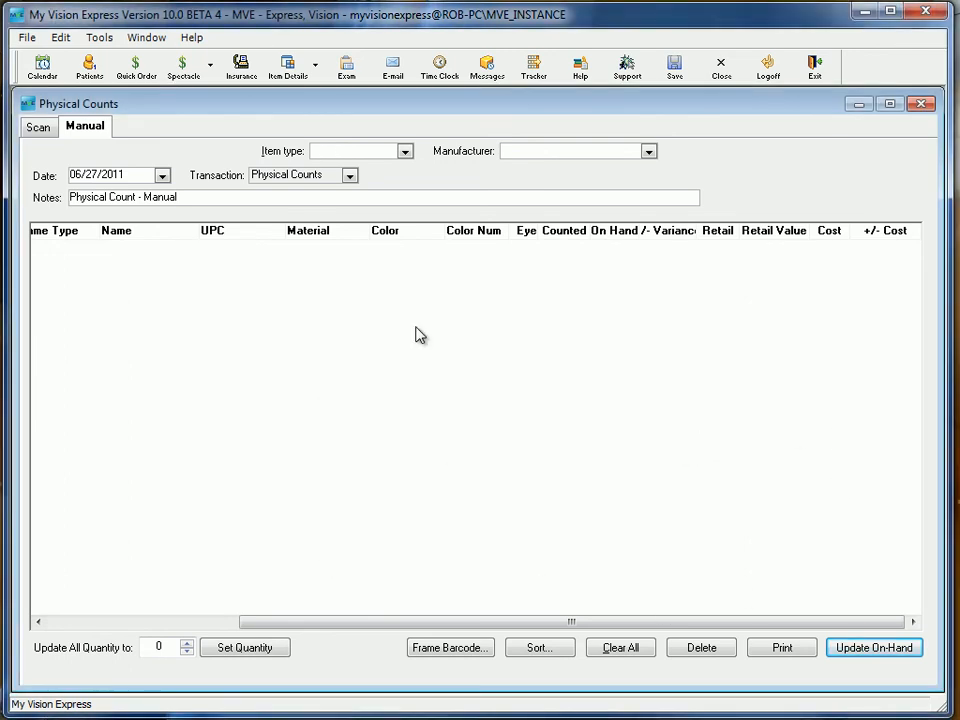
Step: Open the frame inventory listing and filter it to the manufacturer Marchon
{"action": "left_click", "coordinate": [27, 38]}
{"action": "mouse_move", "coordinate": [70, 180]}
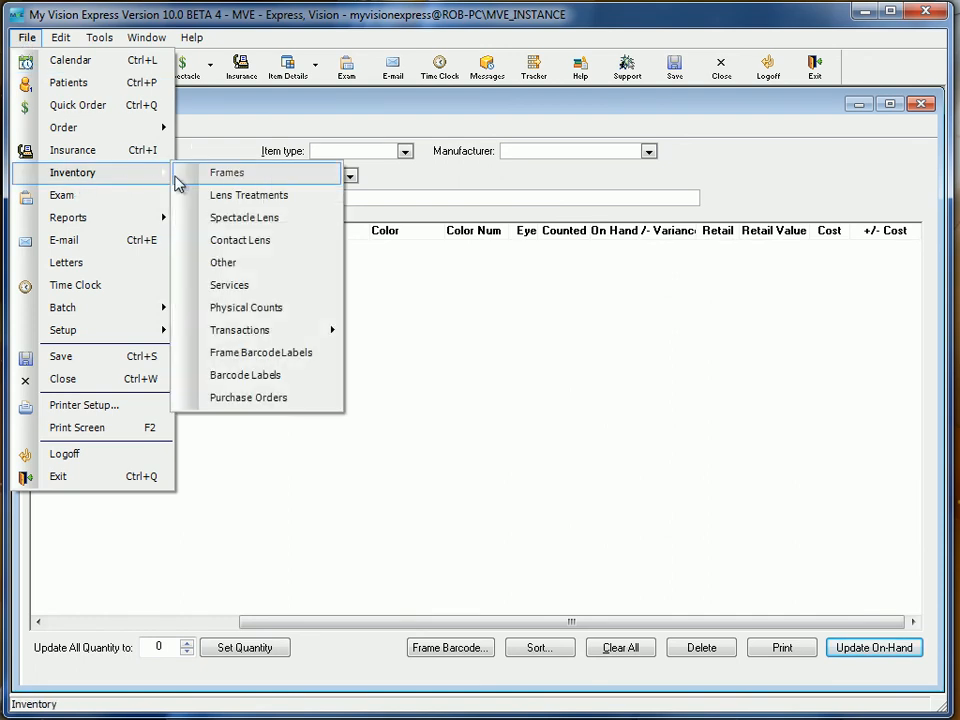
{"action": "left_click", "coordinate": [240, 174]}
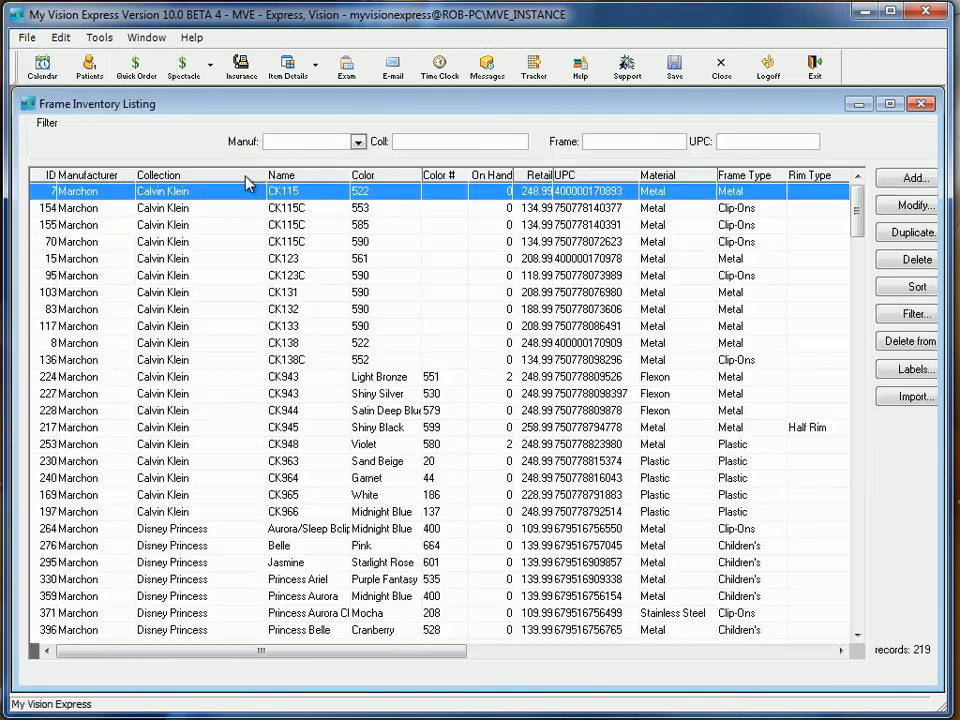
{"action": "left_click", "coordinate": [357, 141]}
{"action": "left_click", "coordinate": [300, 160]}
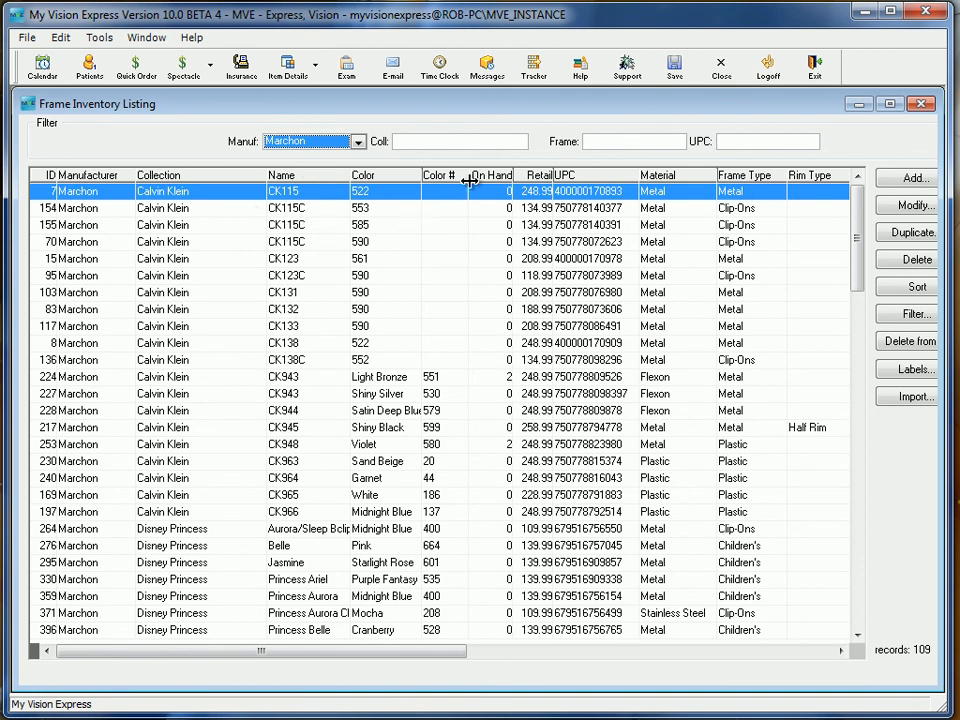
Step: Sort the Marchon frames by on-hand quantity, highest first, and check the quantities of the counted and uncounted frames throughout the list
{"action": "left_click", "coordinate": [505, 177]}
{"action": "left_click", "coordinate": [503, 176]}
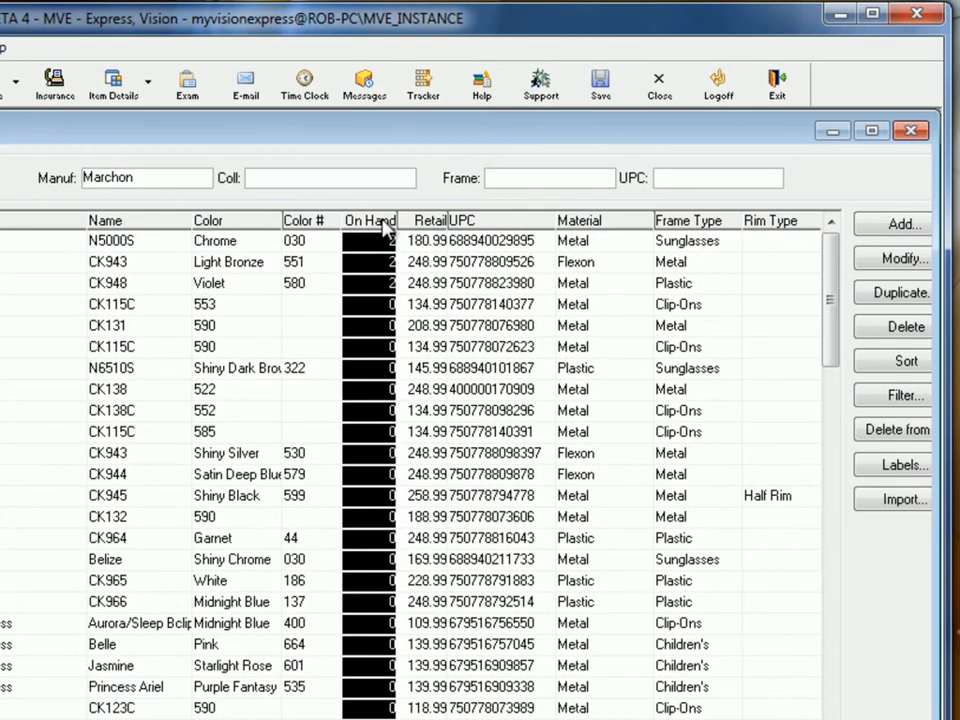
{"action": "left_click", "coordinate": [298, 303]}
{"action": "left_click", "coordinate": [299, 268]}
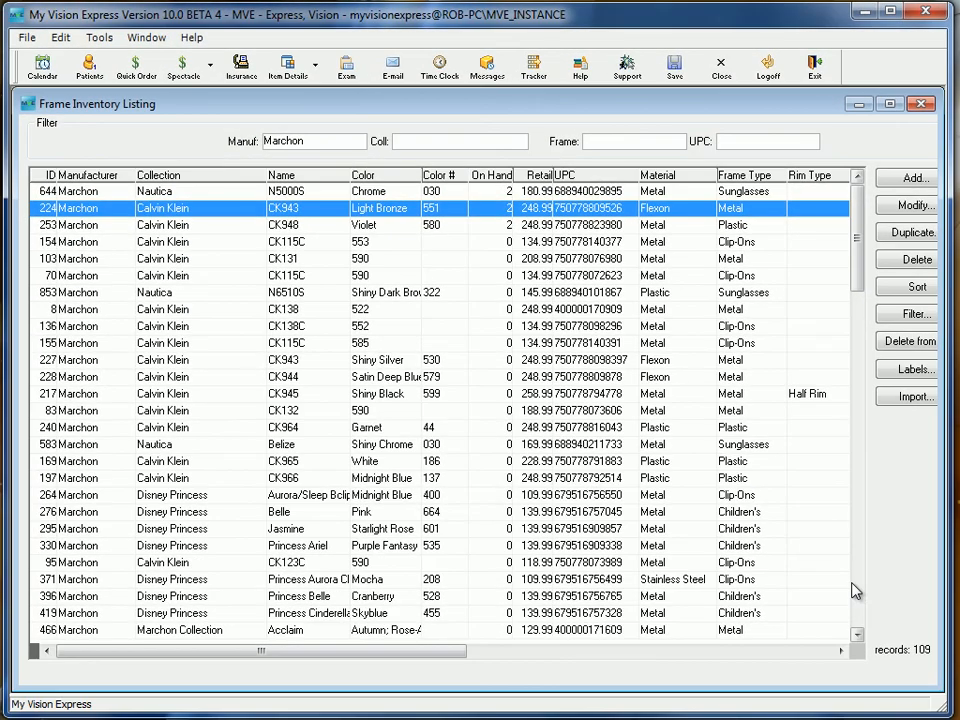
{"action": "left_click", "coordinate": [859, 584]}
{"action": "left_click", "coordinate": [859, 584]}
{"action": "left_click", "coordinate": [859, 584]}
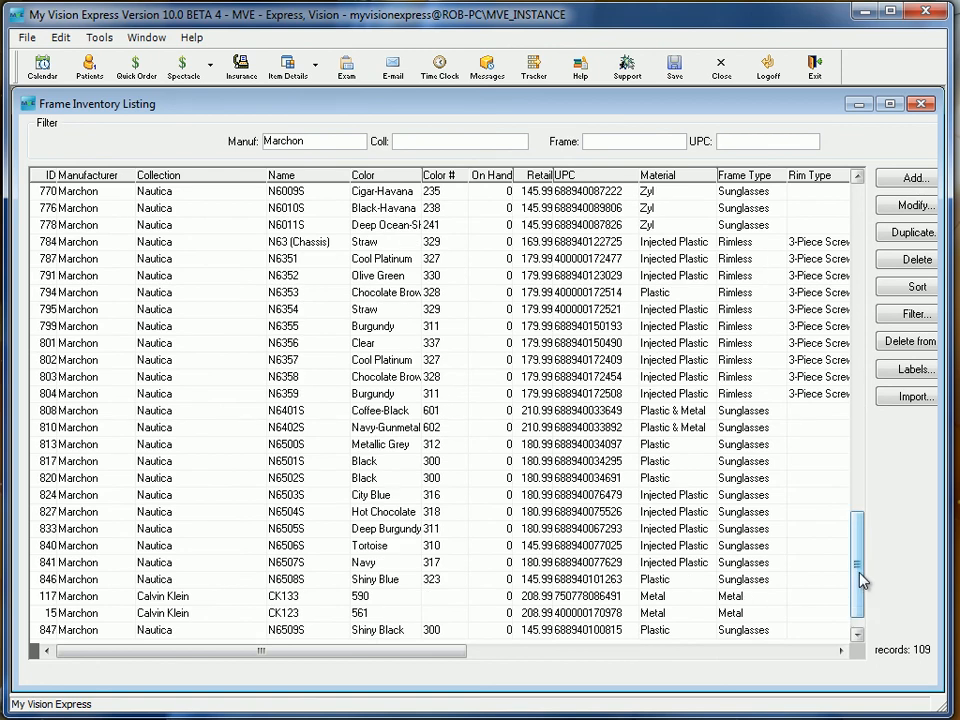
{"action": "left_click_drag", "start_coordinate": [861, 578], "coordinate": [858, 255]}
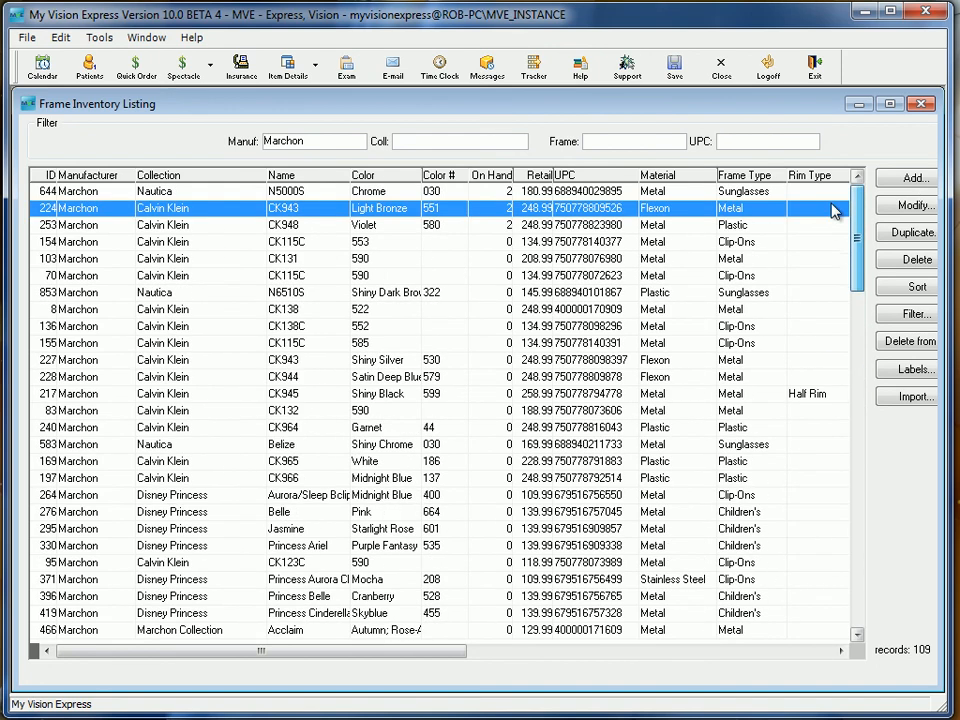